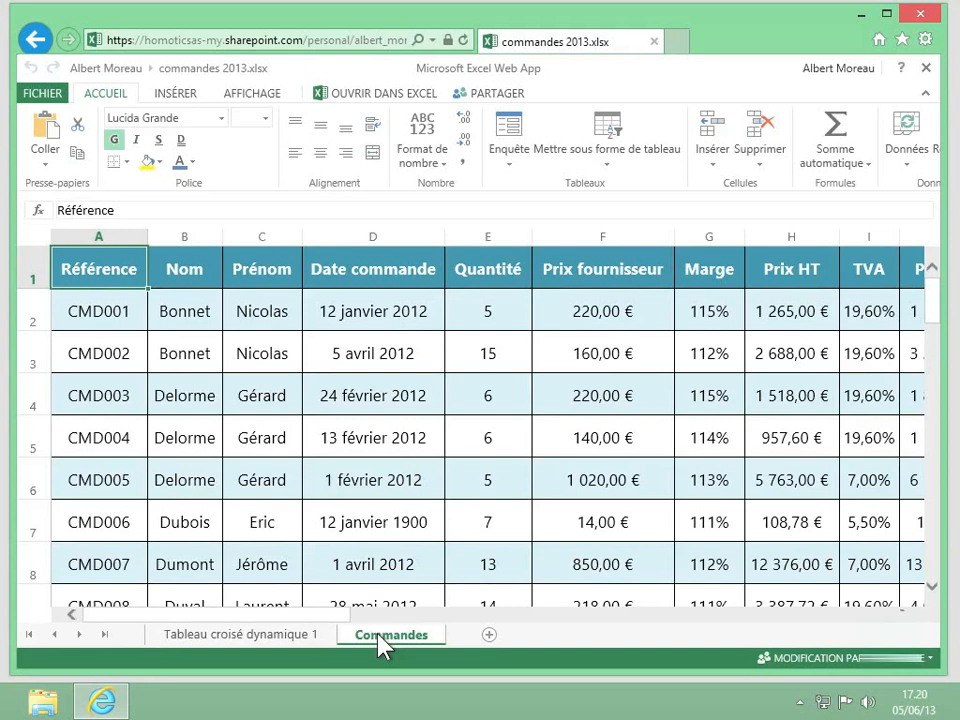
Open the sheet Tableau croisé dynamique 1 and sort the pivot table's row labels in descending order of date.
click(240, 636)
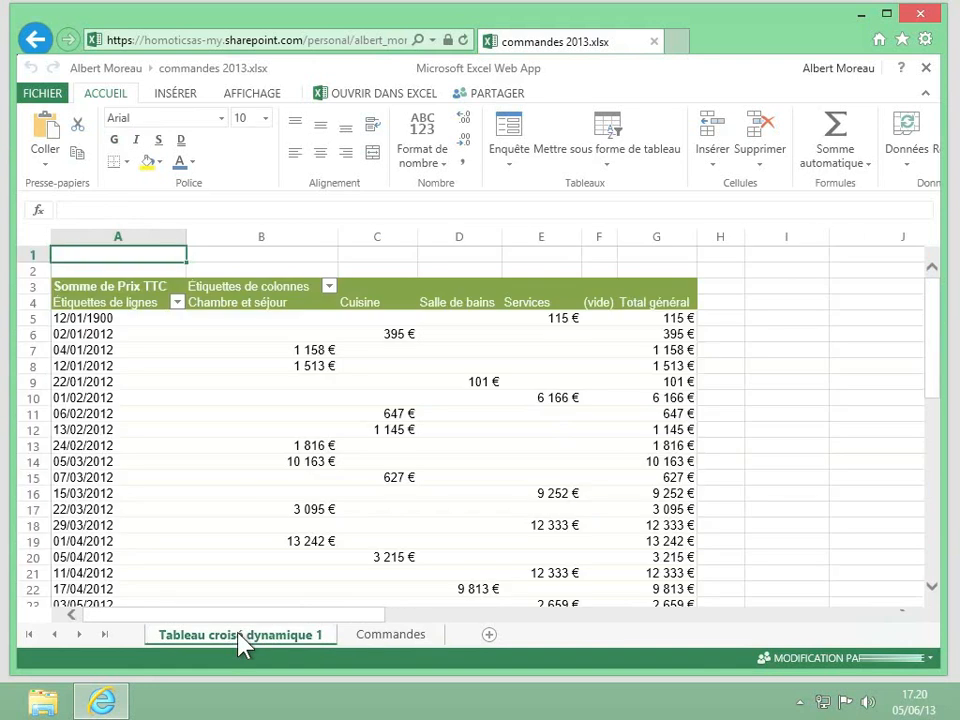
click(258, 420)
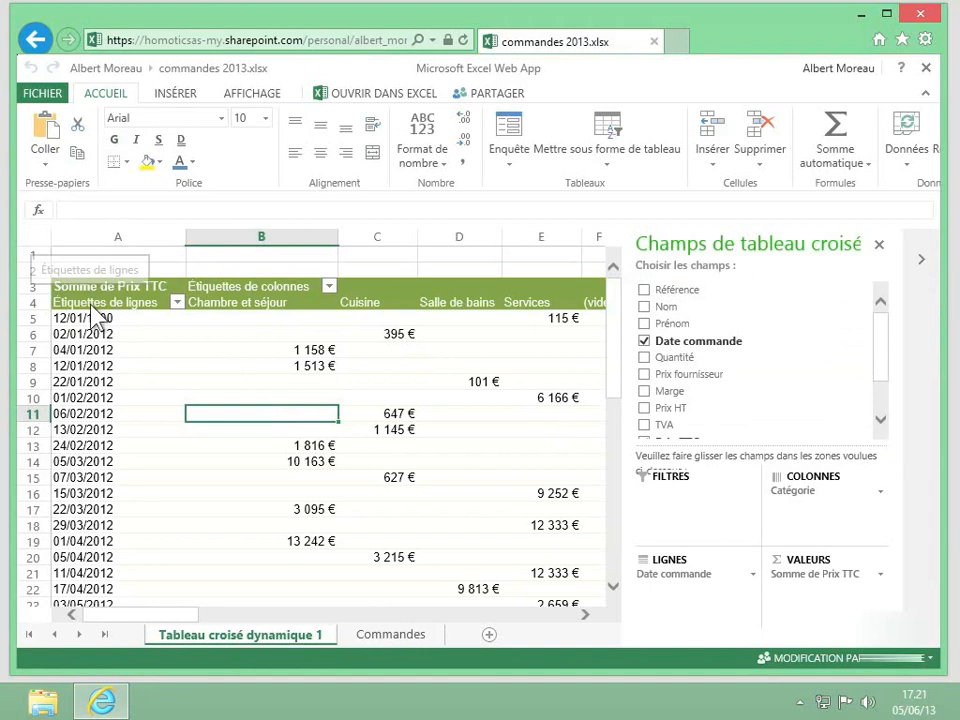
click(177, 302)
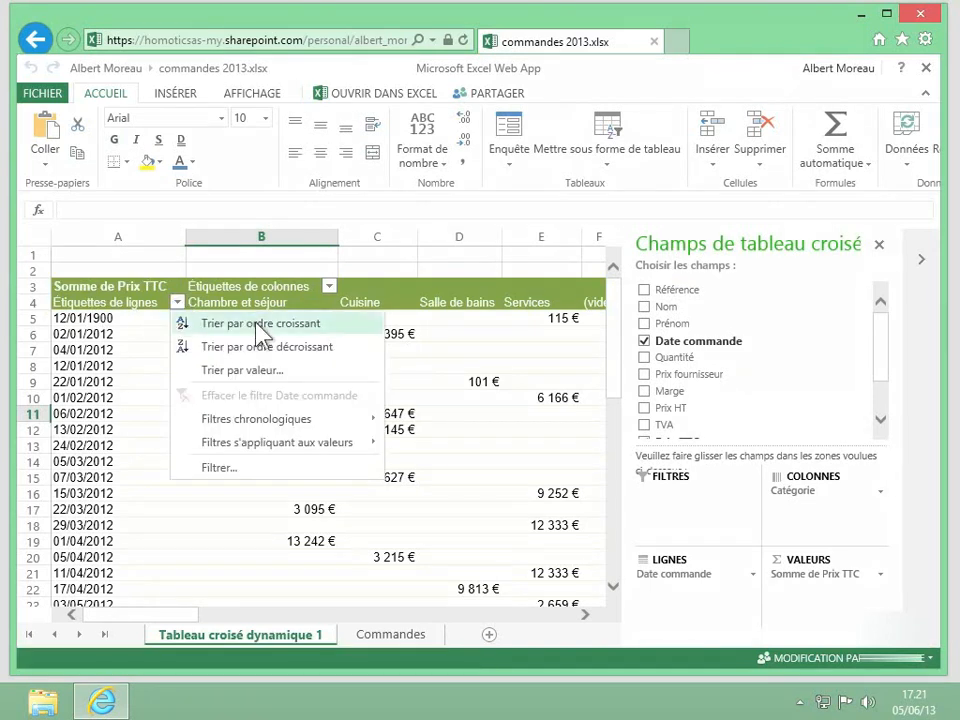
click(310, 350)
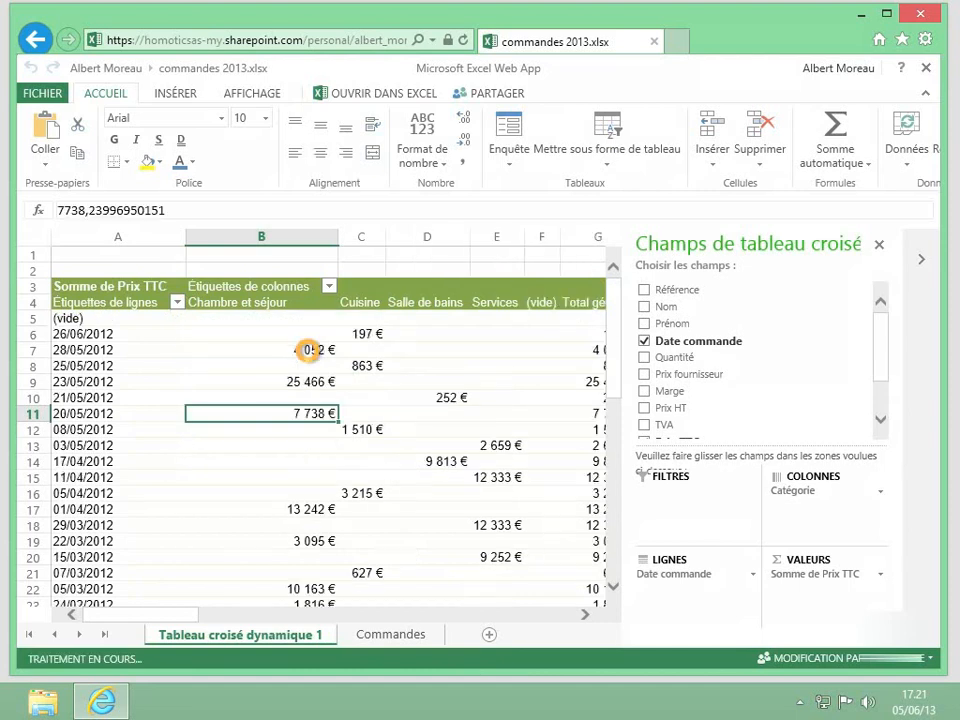
Examine the sorted order dates from the first row to the grand total, and the date filters available for the row labels.
click(86, 336)
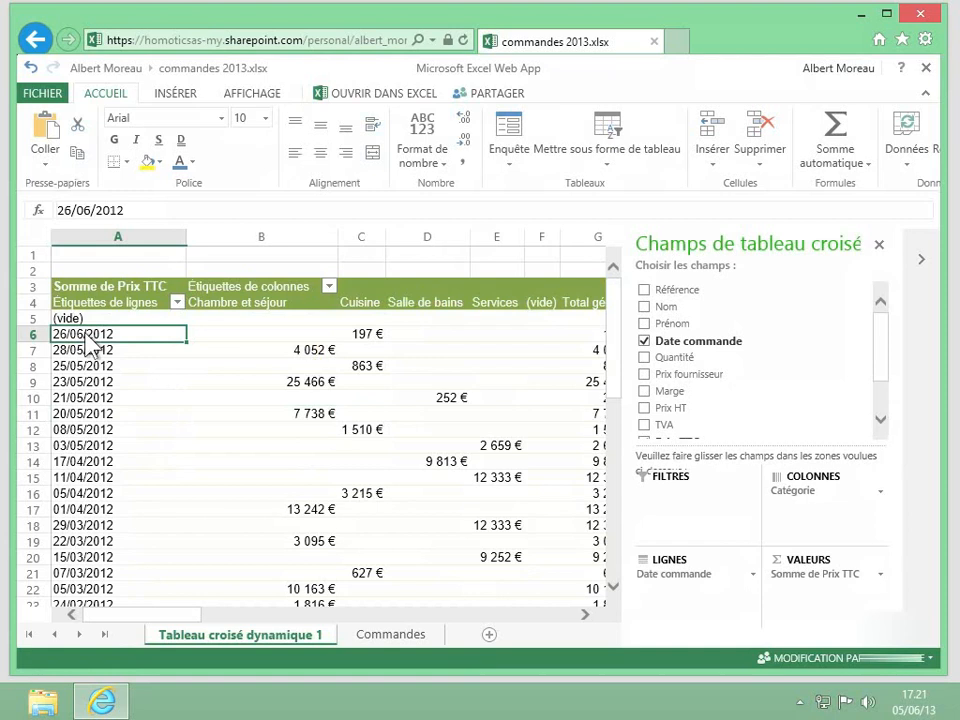
scroll(145, 476, down, 4)
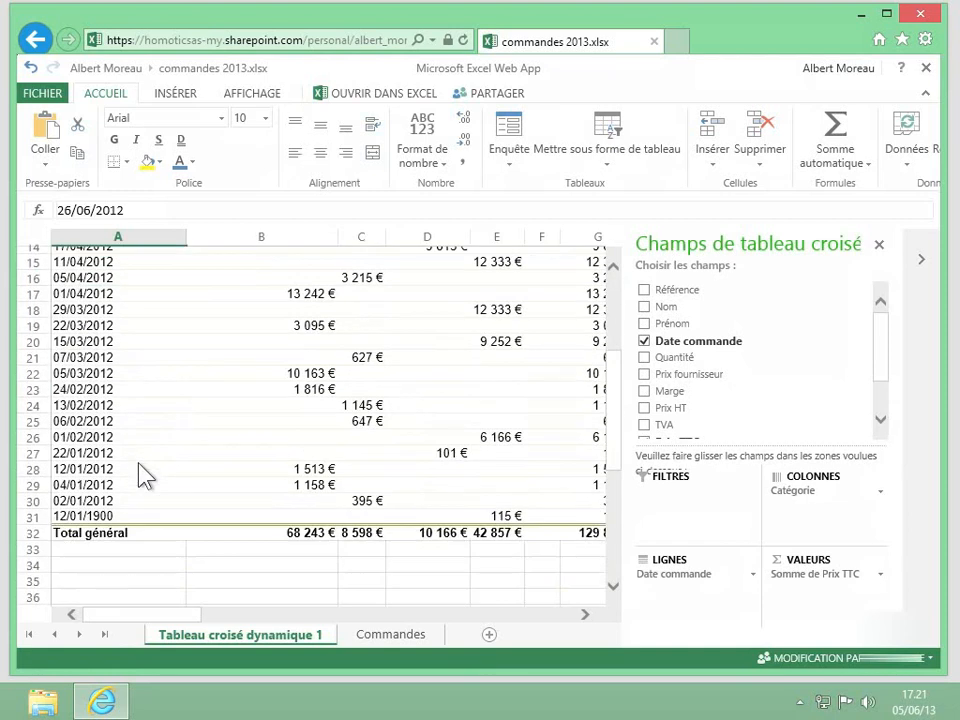
click(73, 518)
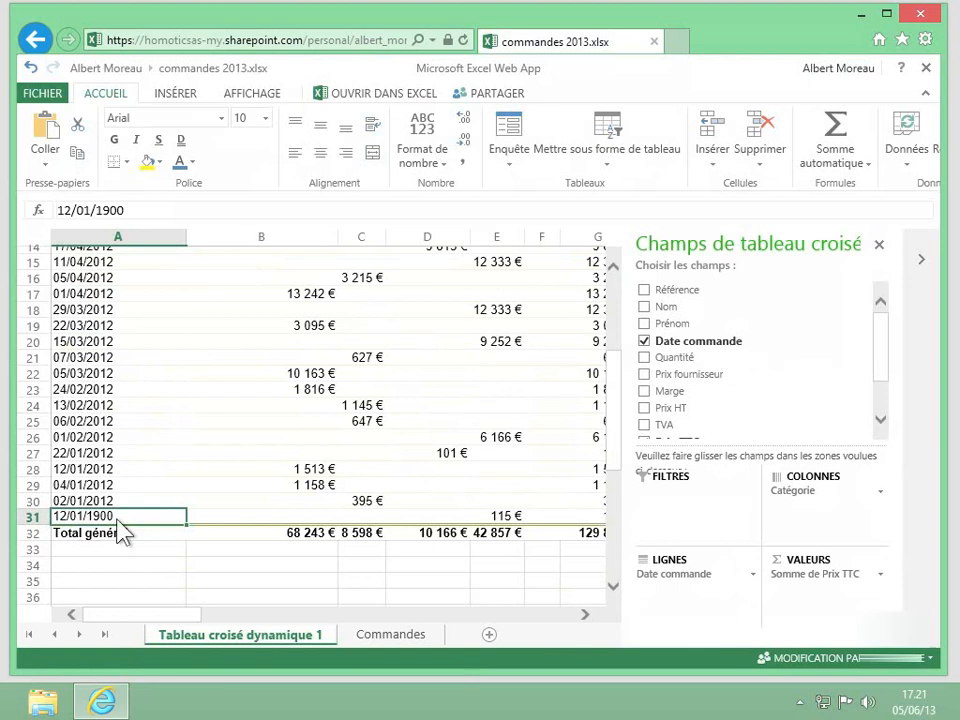
scroll(118, 533, up, 5)
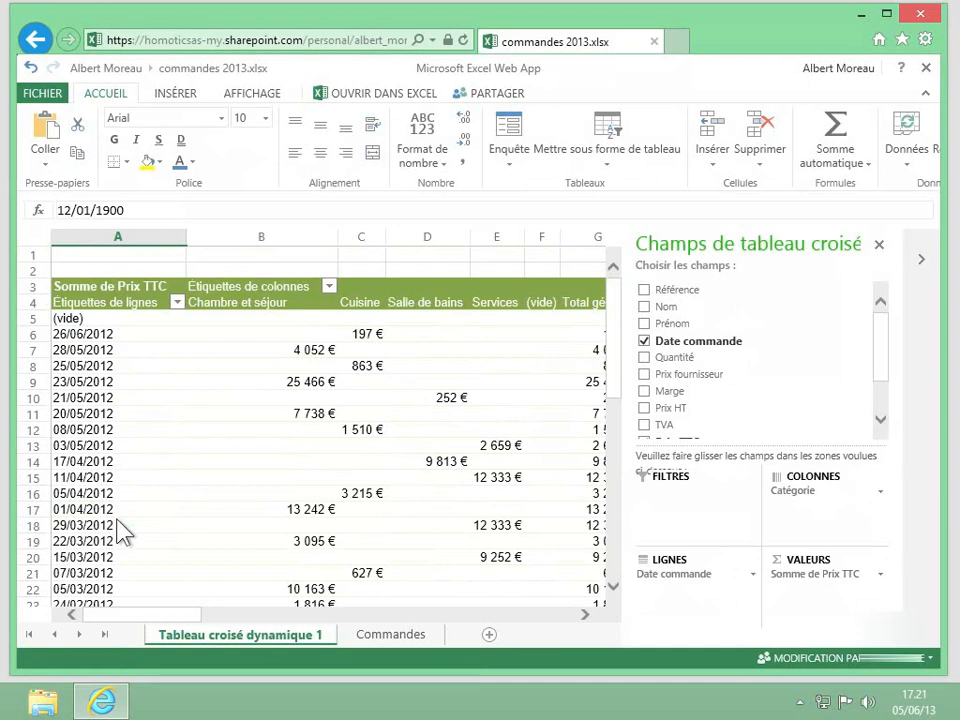
scroll(118, 533, down, 5)
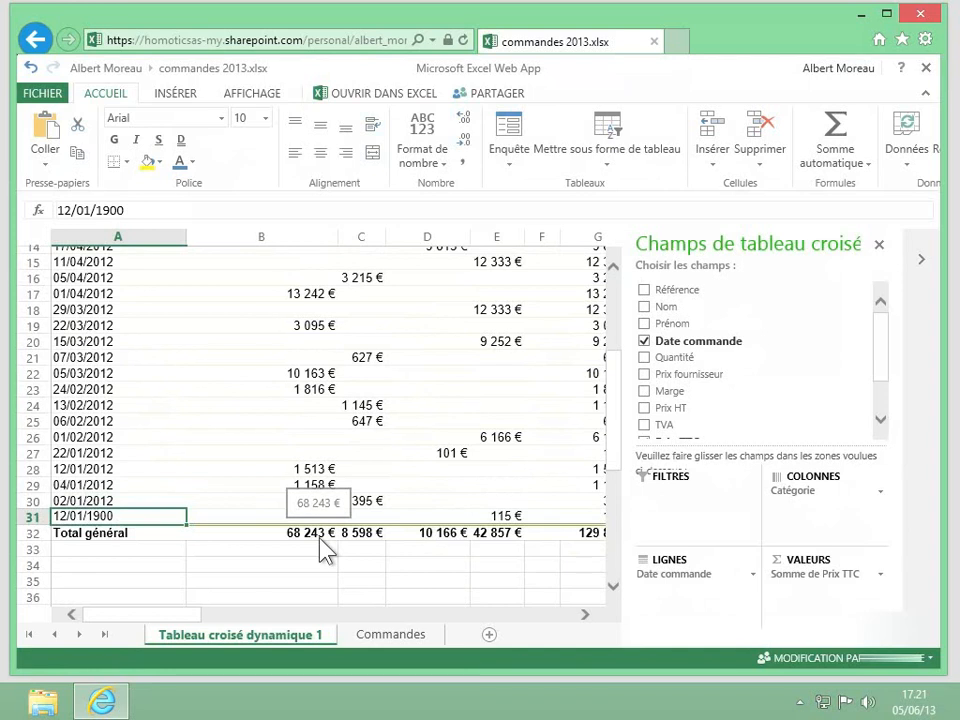
scroll(317, 467, up, 5)
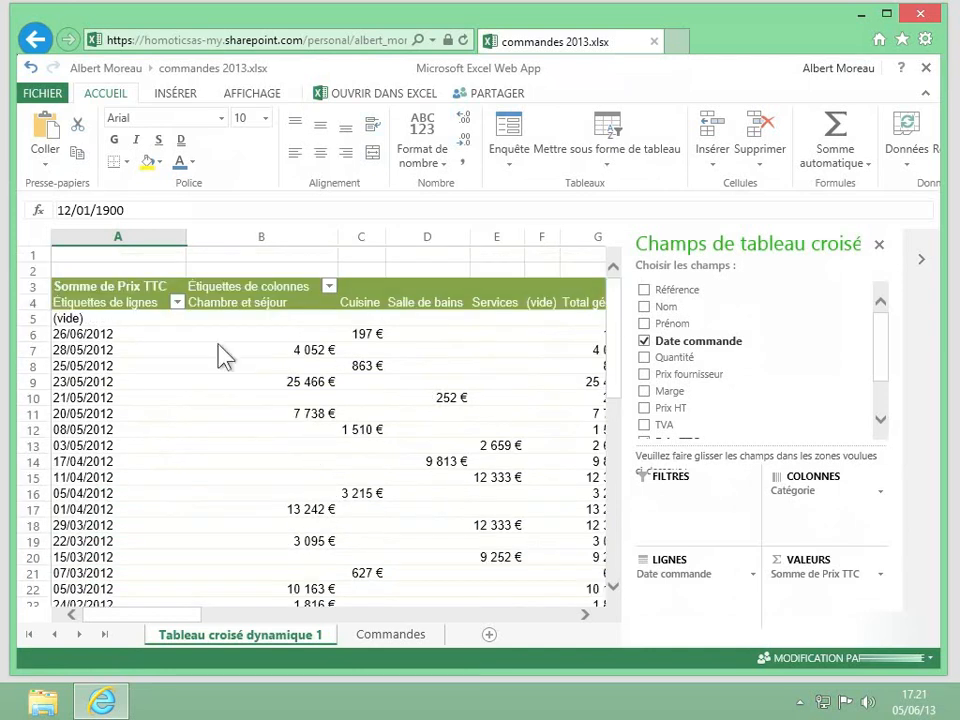
click(176, 302)
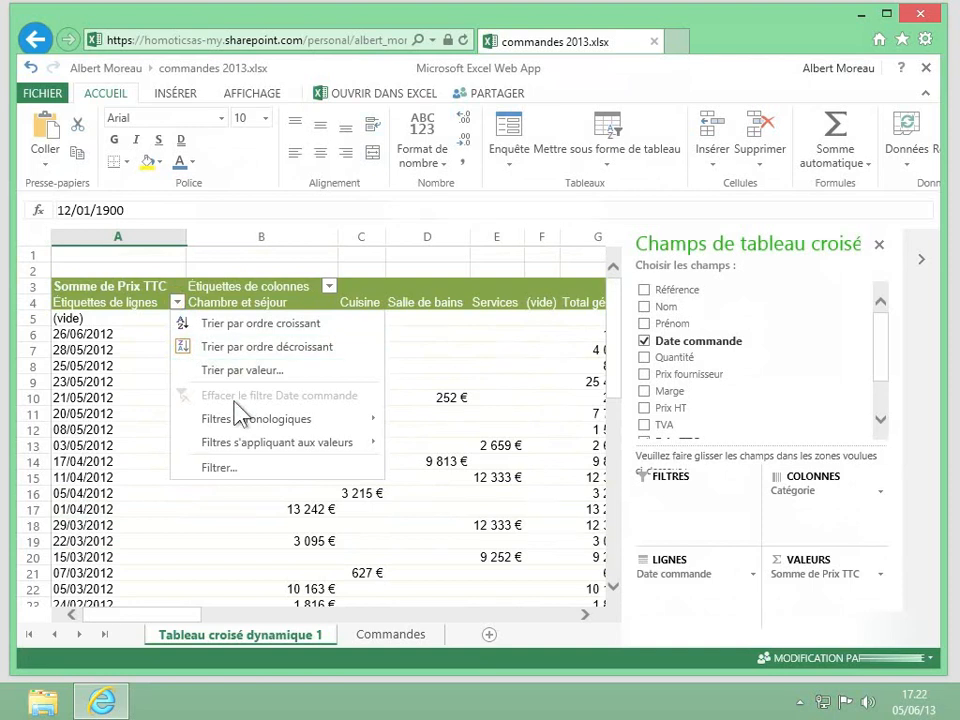
mouse_move(240, 426)
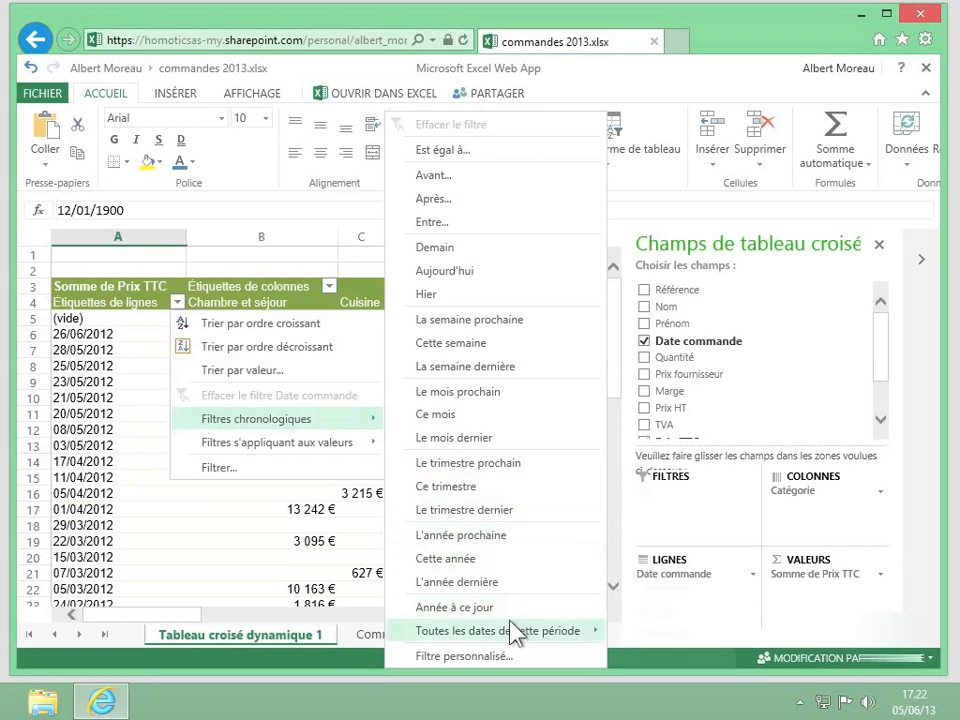
mouse_move(509, 630)
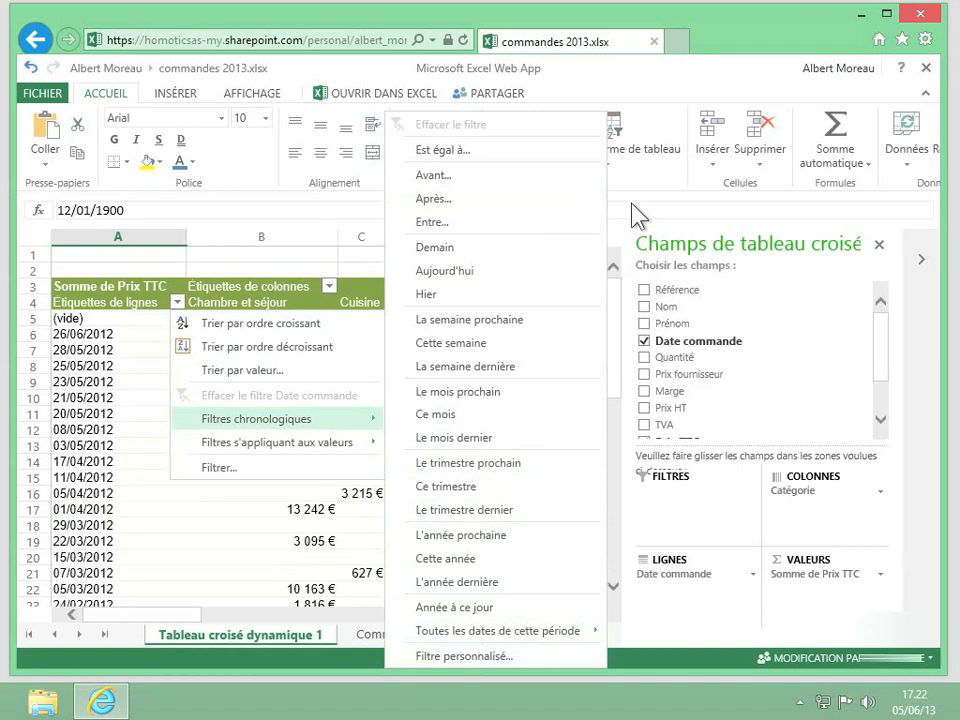
click(634, 212)
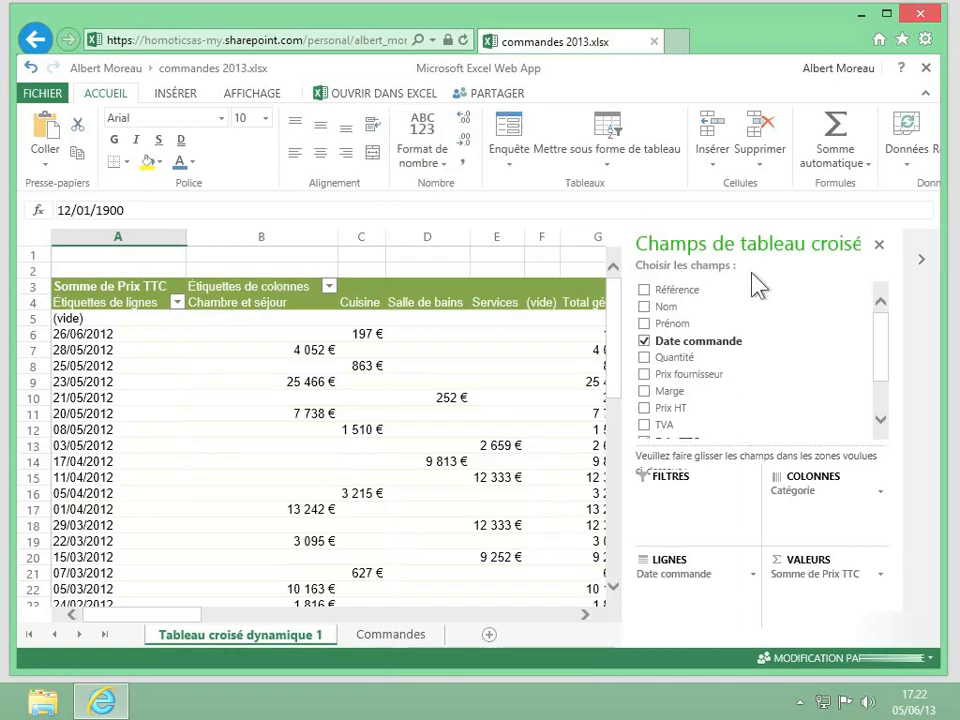
Hide the pivot table's field list and display it again from a cell inside the table.
click(879, 246)
click(510, 334)
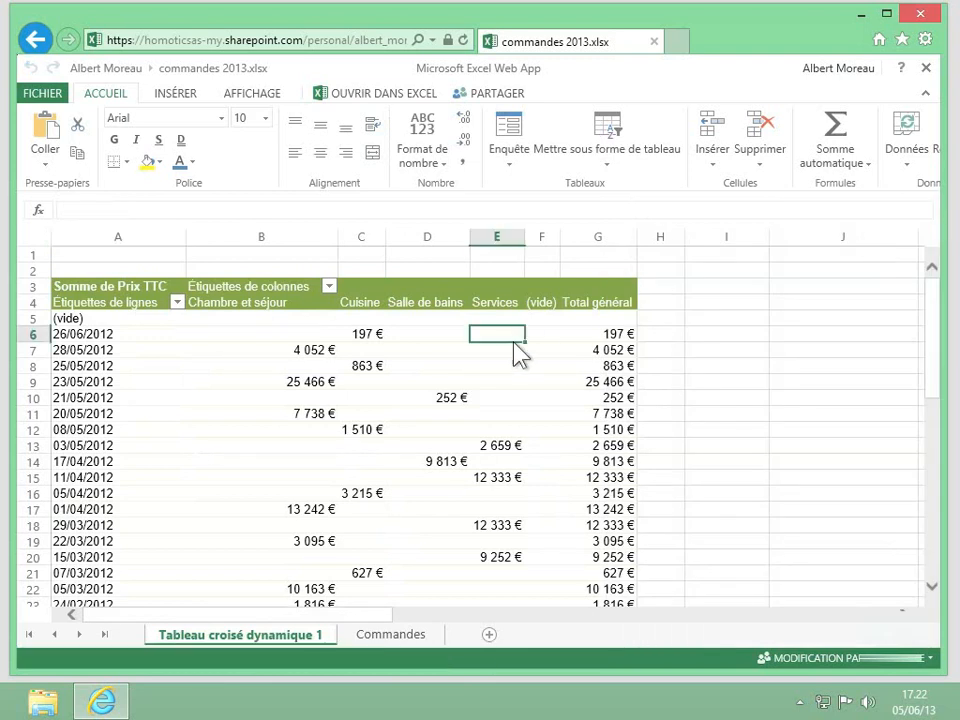
right_click(514, 343)
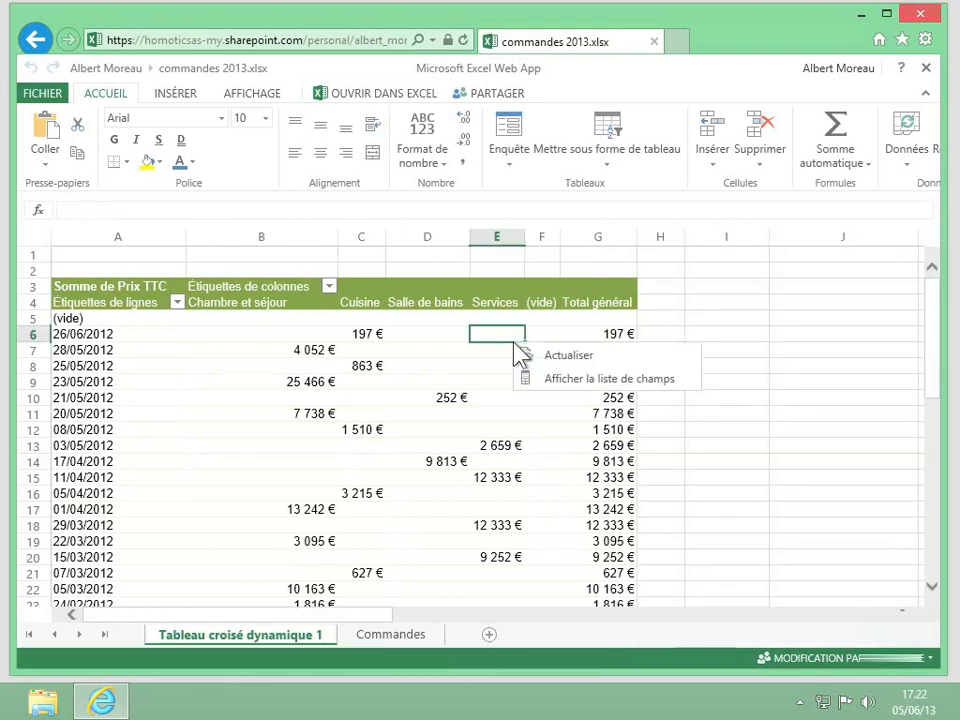
click(577, 377)
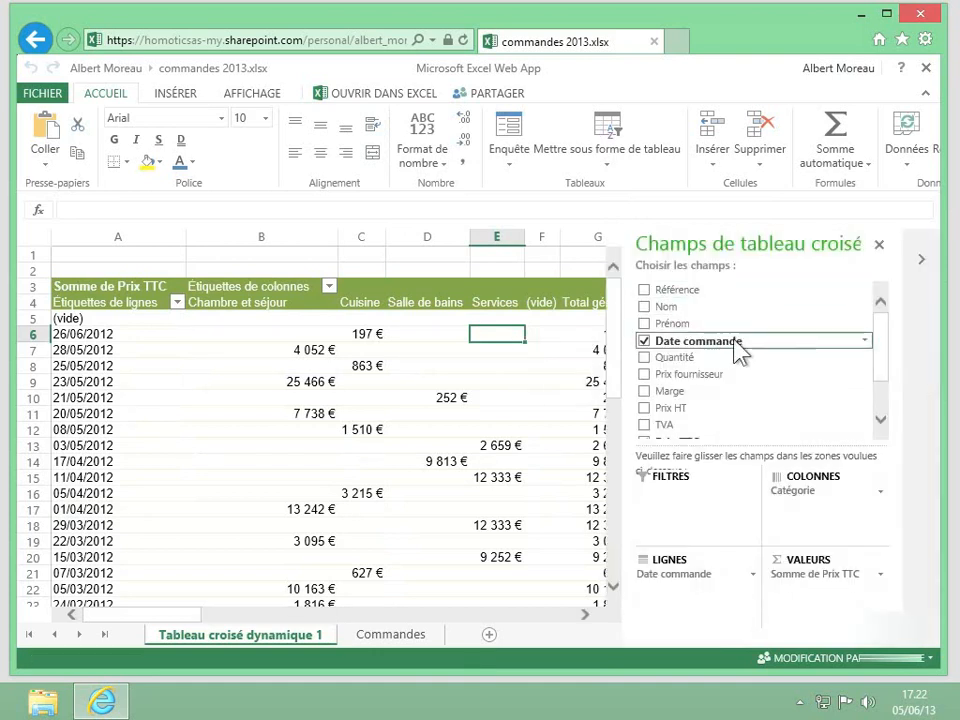
Filter the Date commande field to dates after 31/01/2012 and check the remaining rows down to the grand total.
click(864, 342)
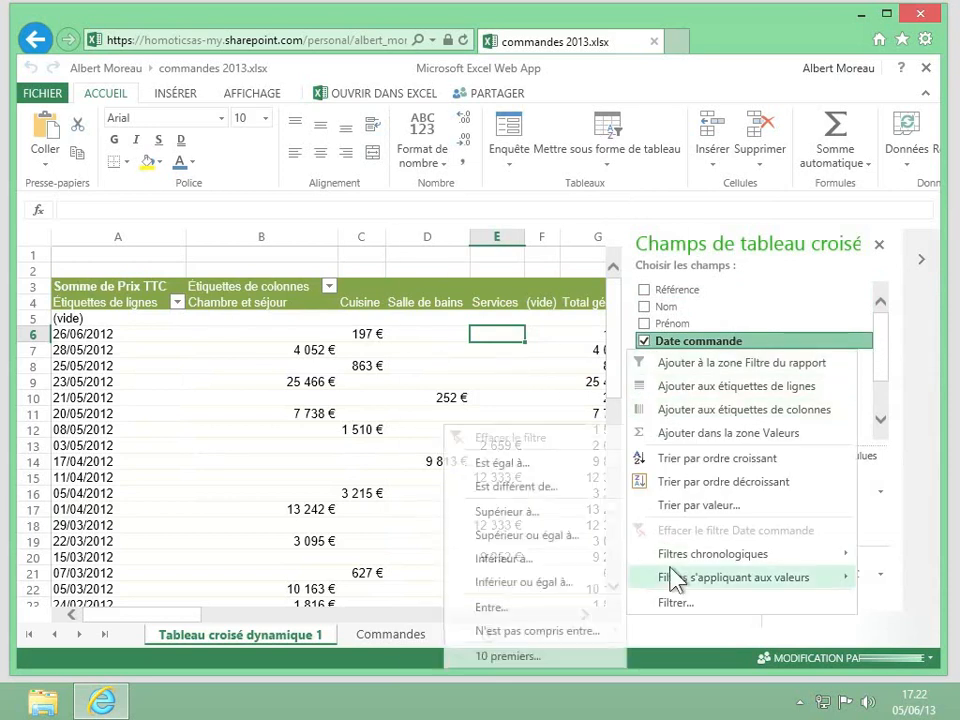
mouse_move(671, 553)
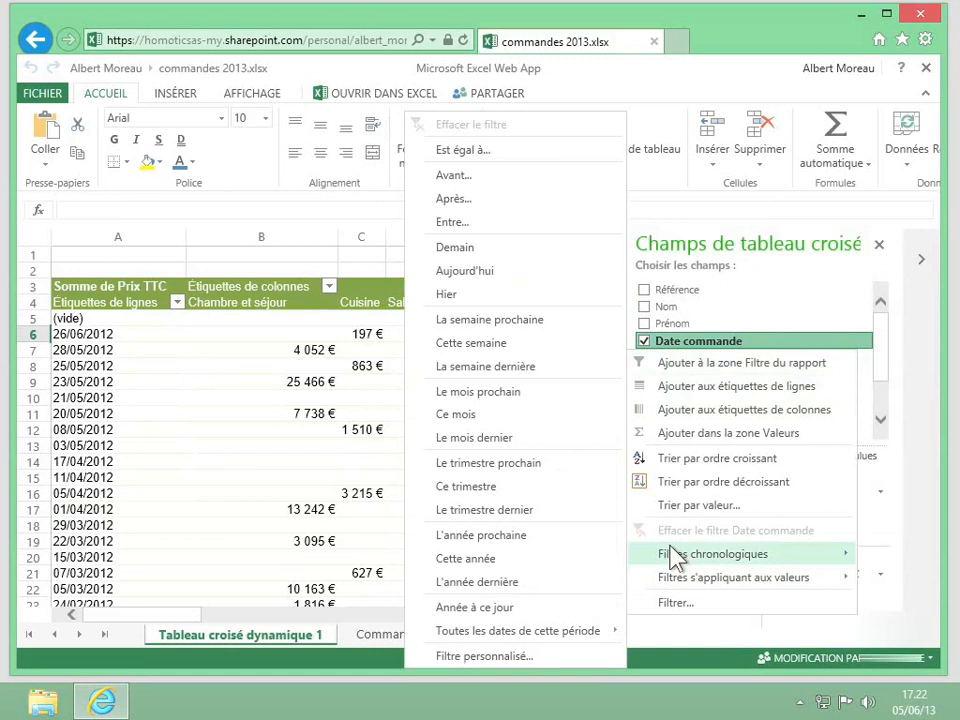
click(507, 210)
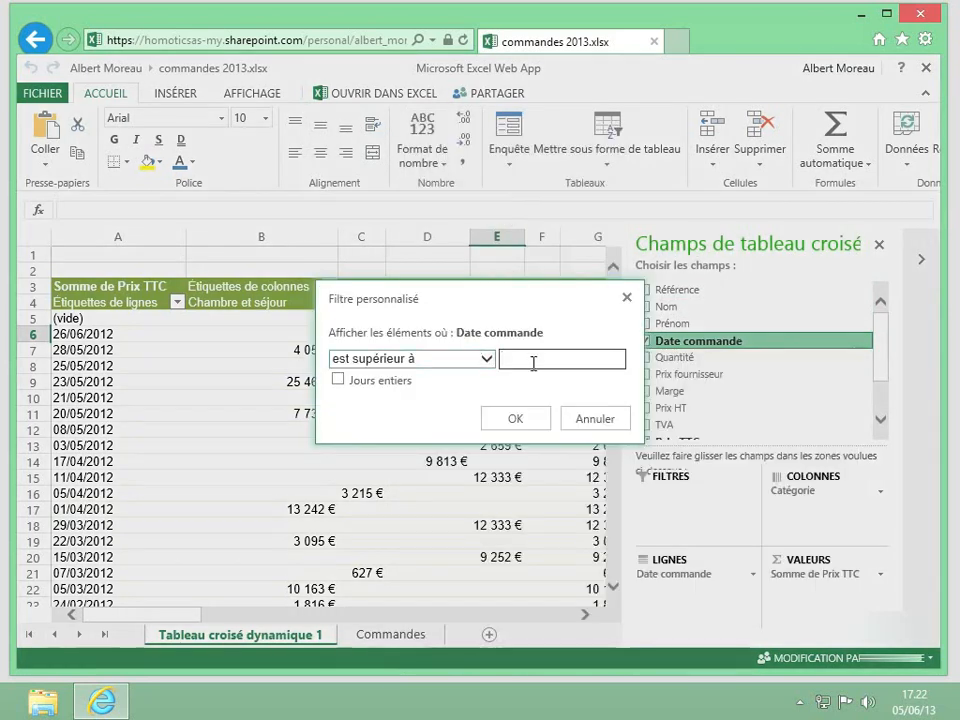
text(31/01/2012)
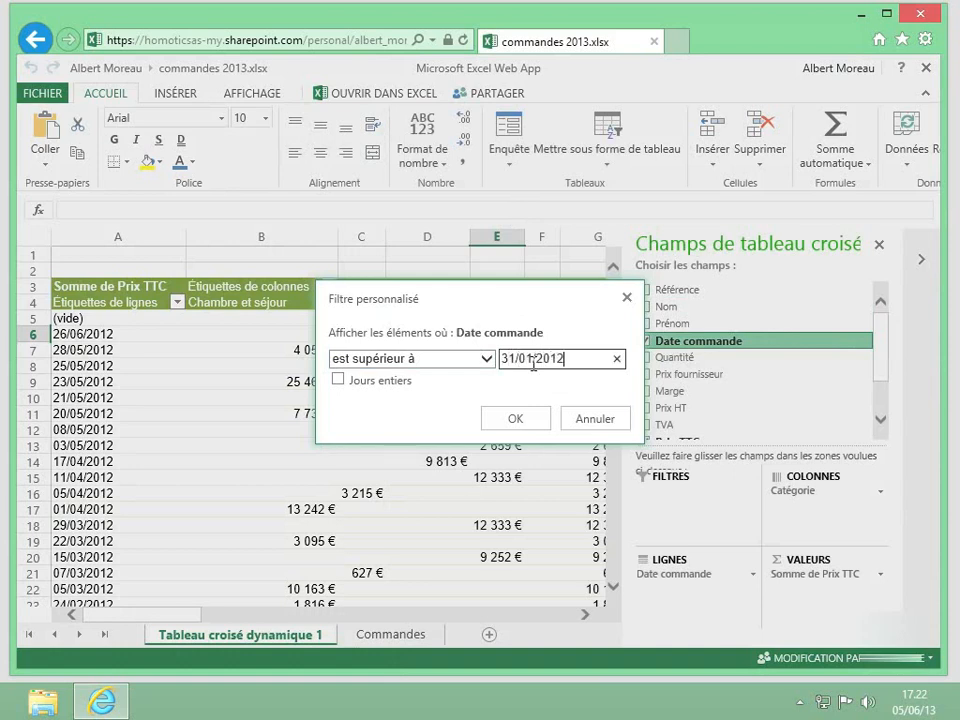
click(536, 425)
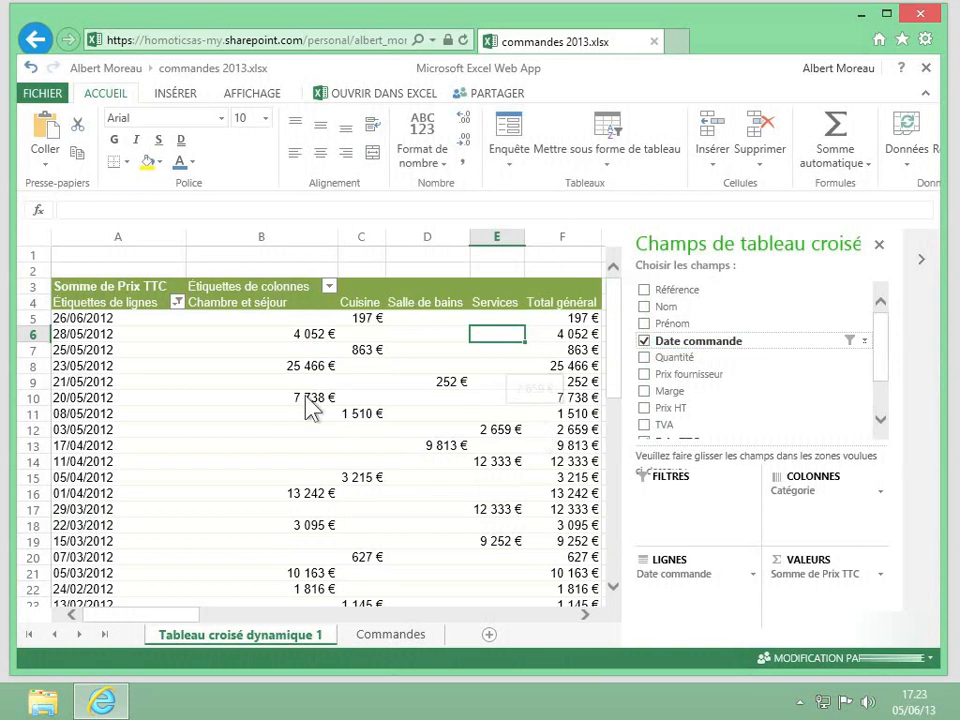
scroll(128, 427, down, 3)
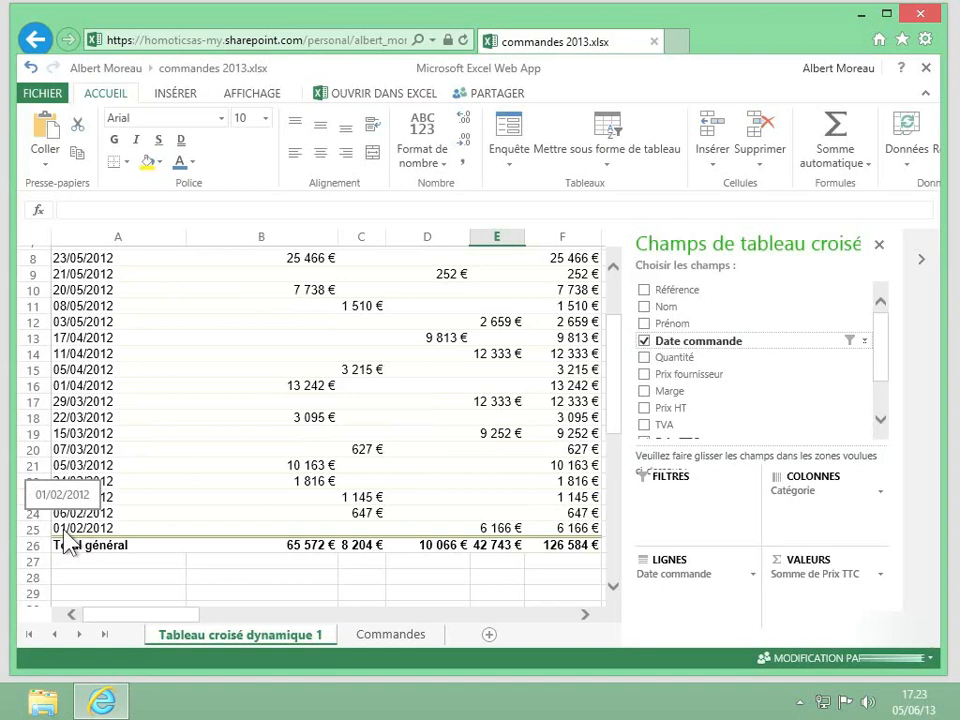
scroll(67, 540, up, 3)
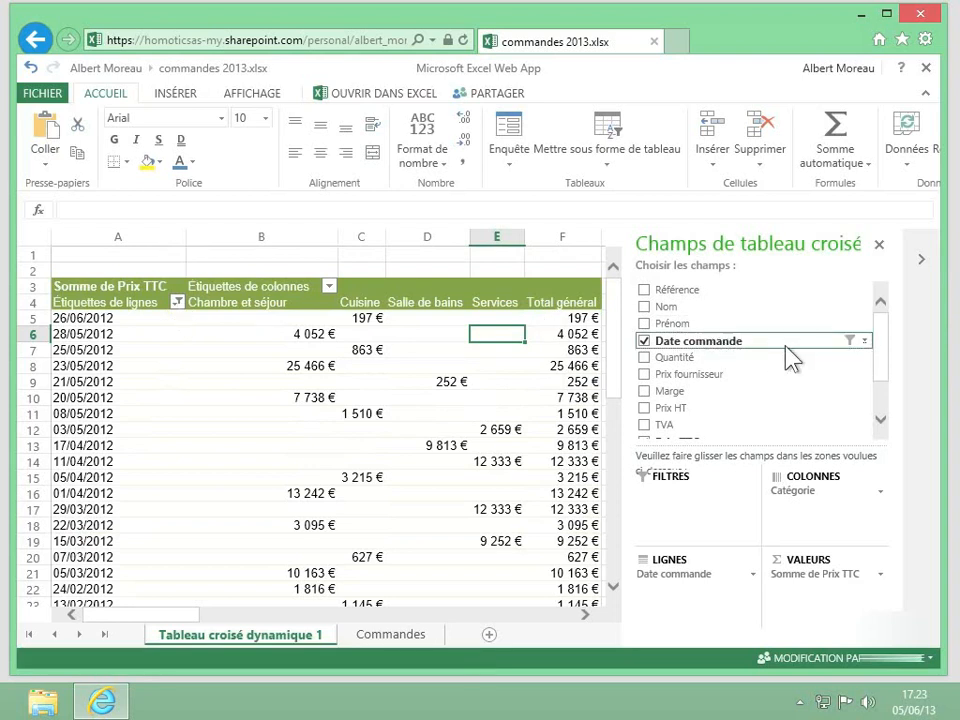
Apply a value filter to Date commande showing the top (Haut) 12 Éléments by Somme de Prix TTC.
click(862, 340)
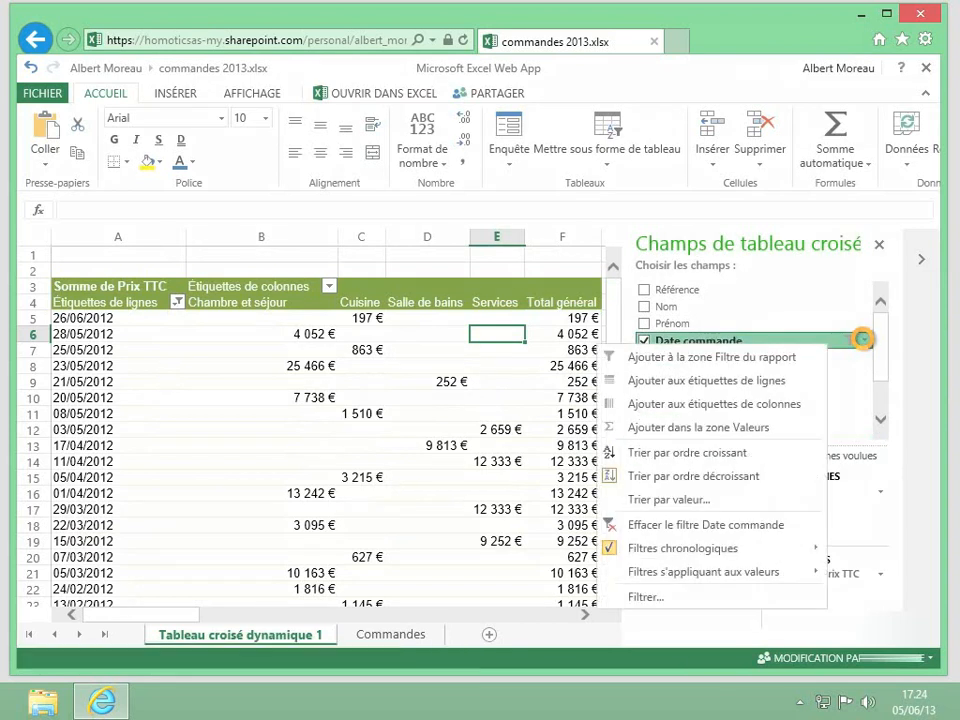
mouse_move(706, 585)
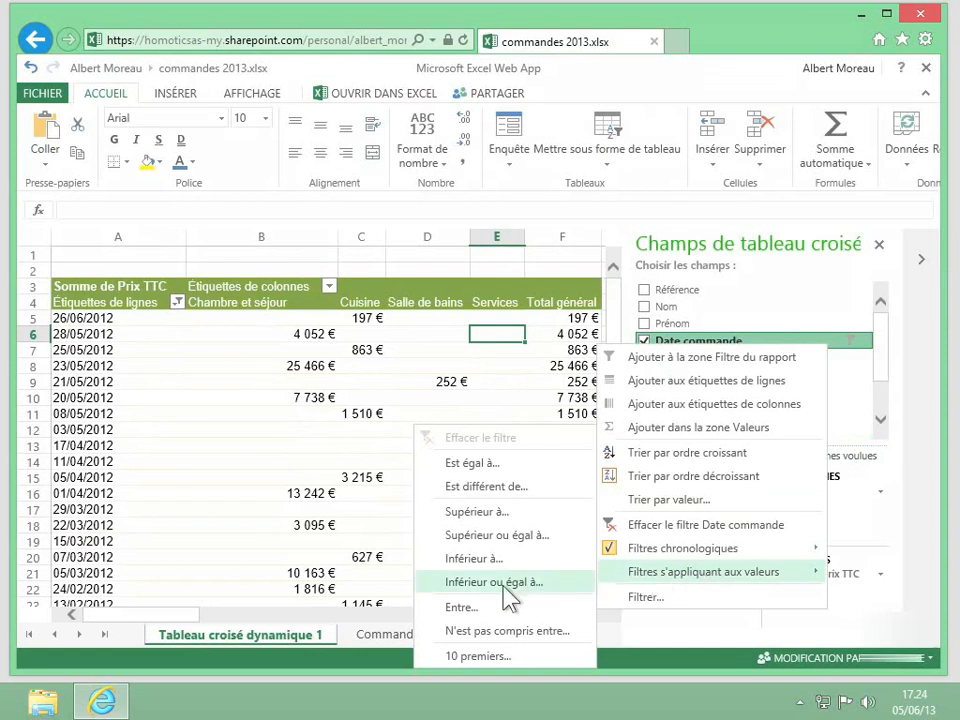
click(478, 656)
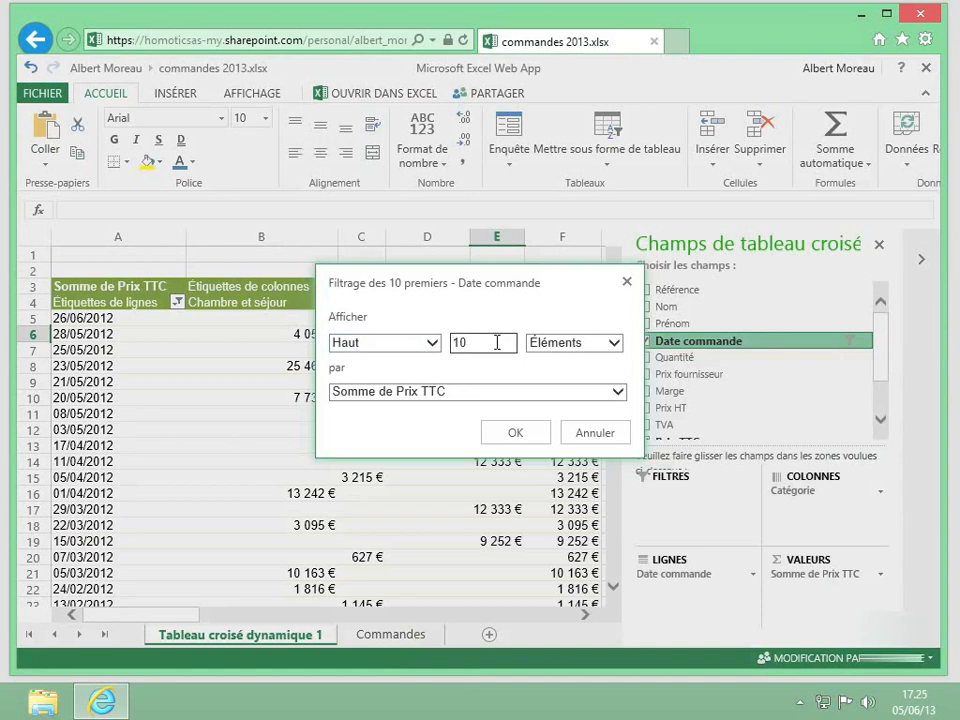
key(BackSpace)
text(2)
click(614, 342)
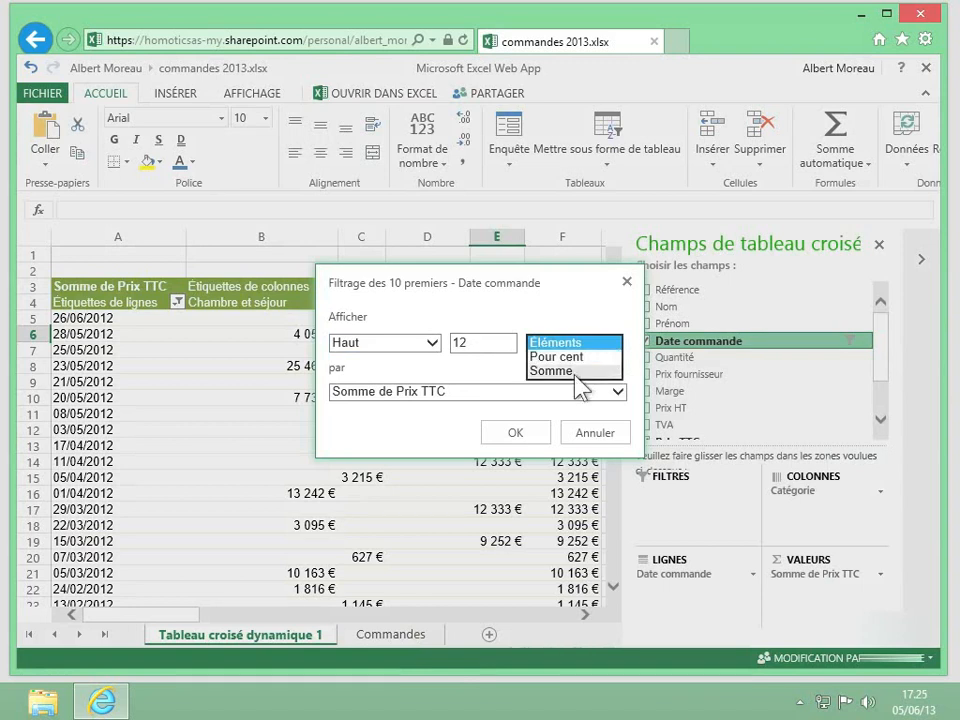
click(576, 342)
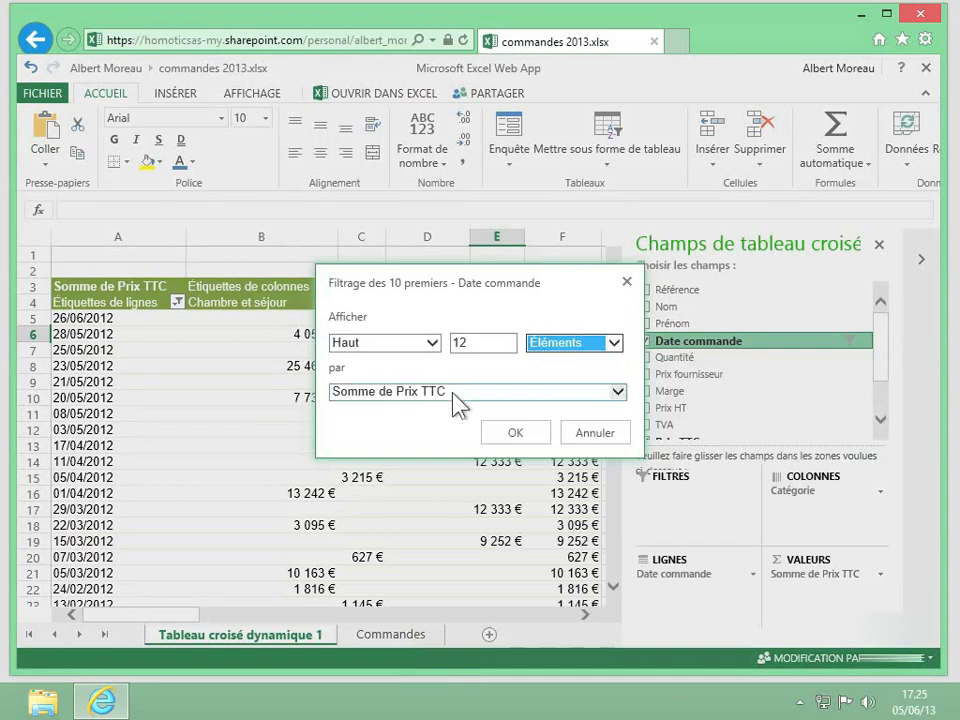
click(533, 430)
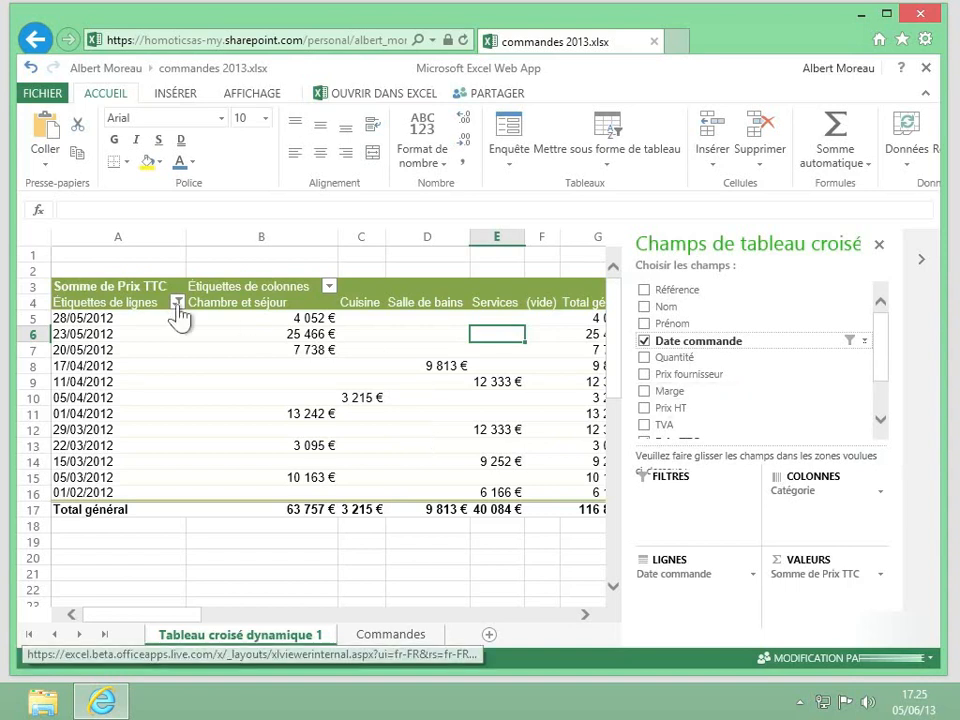
Clear the Date commande filter and check the pivot table's rows down to the grand total.
click(860, 340)
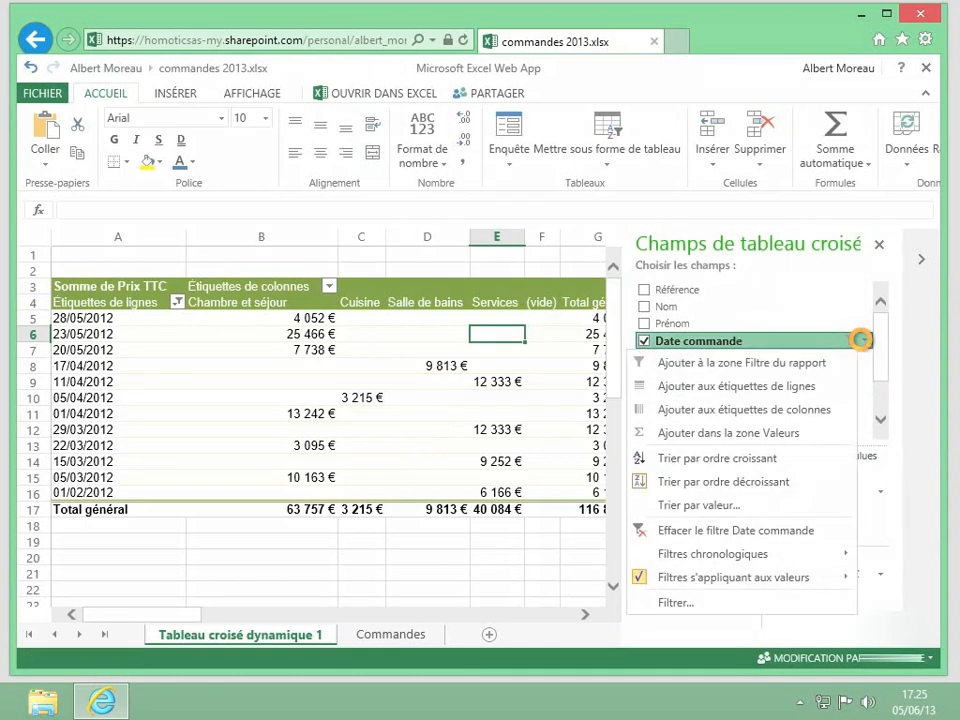
click(757, 533)
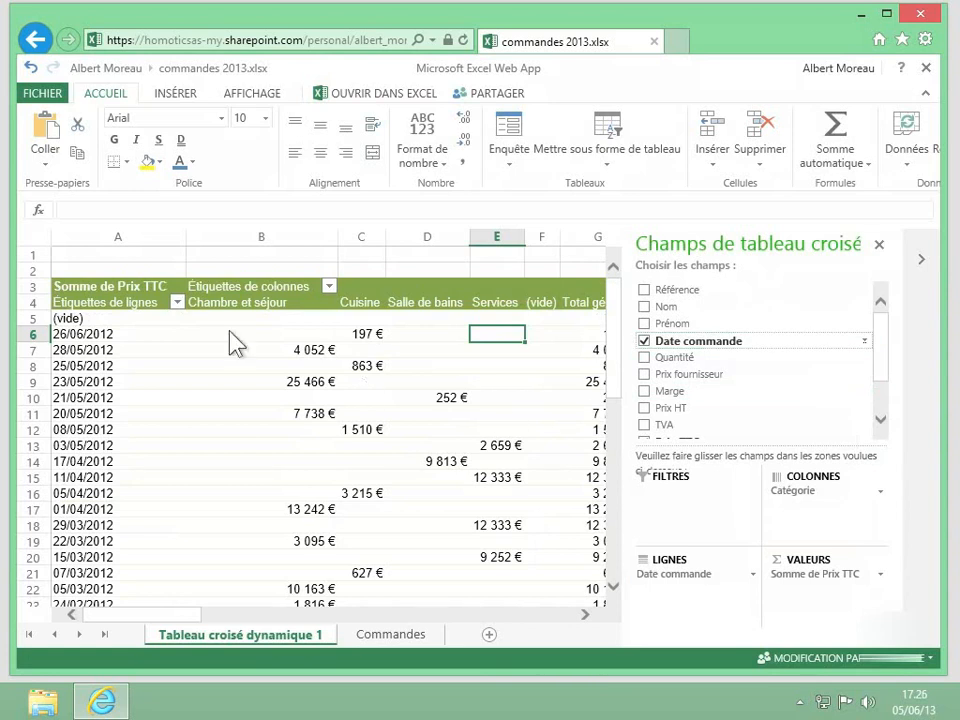
scroll(208, 463, down, 6)
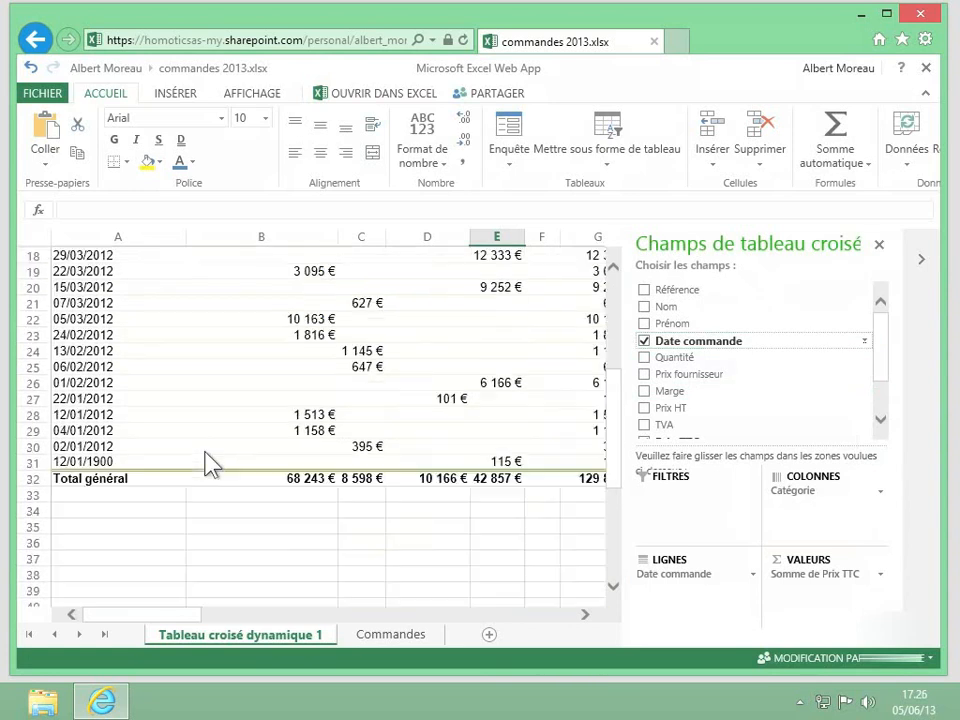
scroll(208, 463, up, 6)
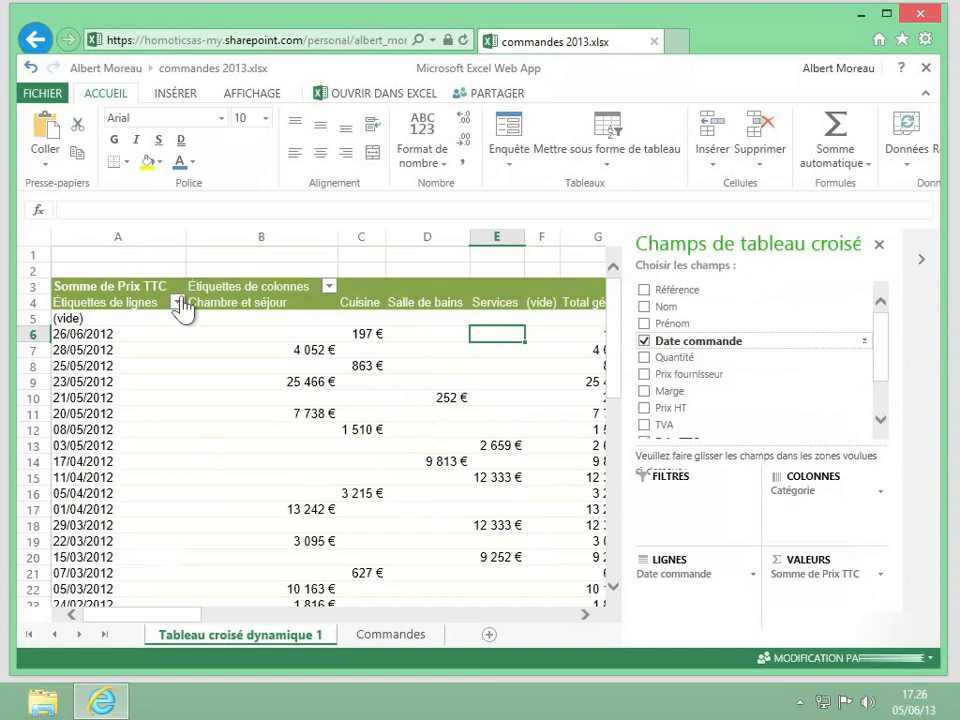
scroll(185, 312, down, 5)
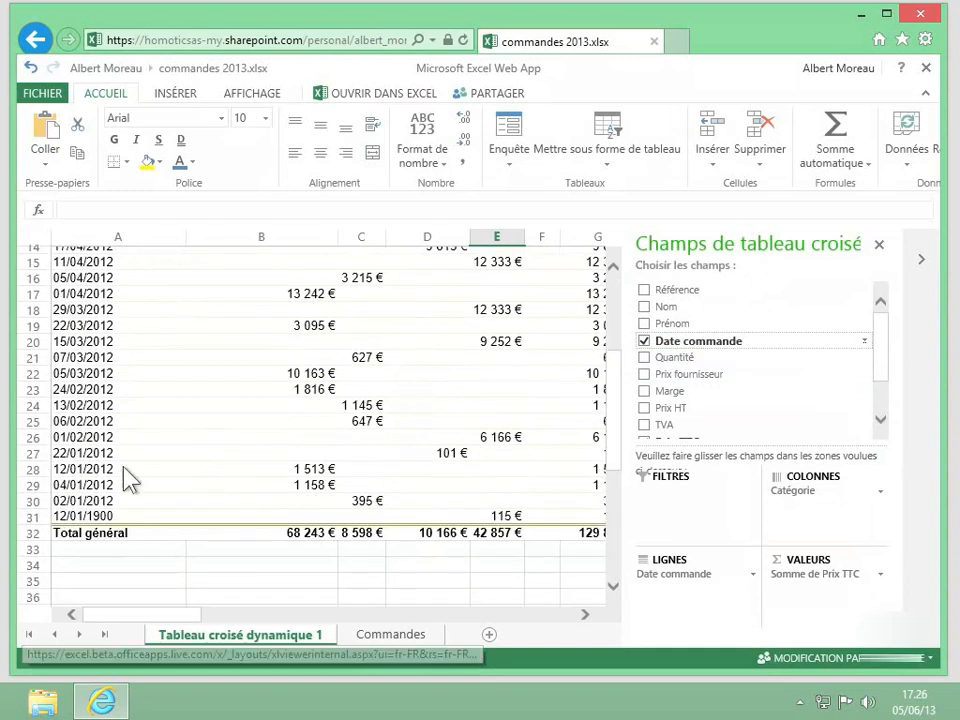